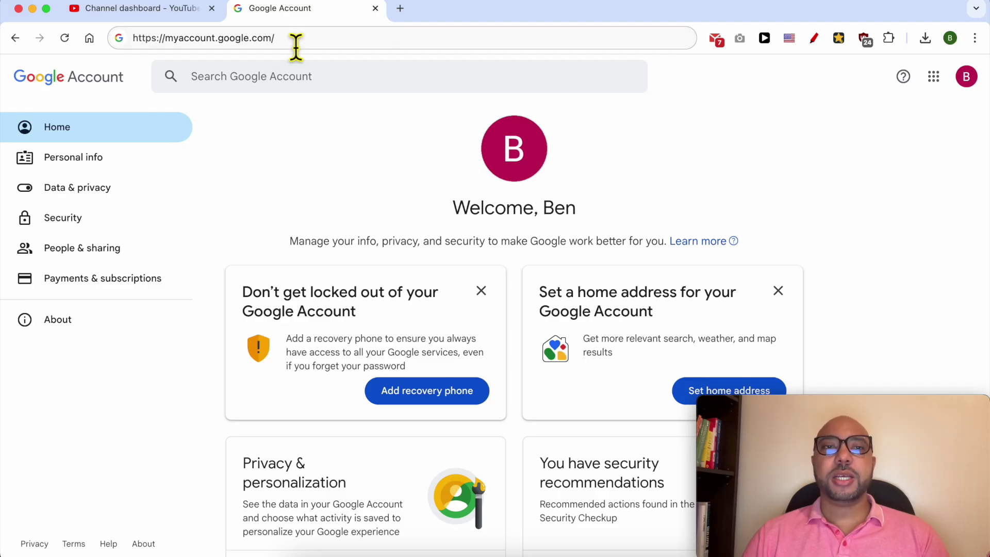
# Select the myaccount.google.com address, then switch to the Channel dashboard – YouTube Studio tab
pyautogui.moveTo(294, 44); pyautogui.dragTo(174, 50)
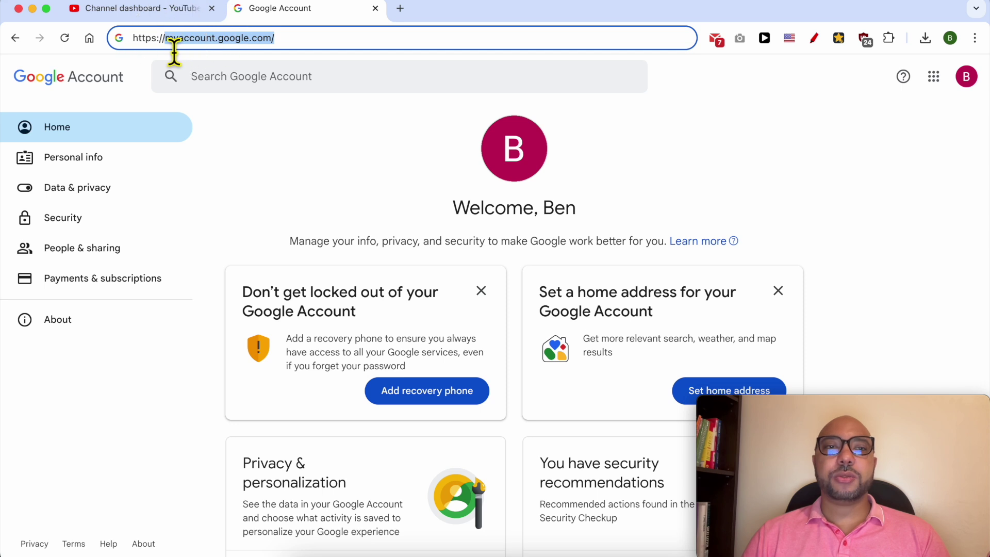
pyautogui.click(290, 151)
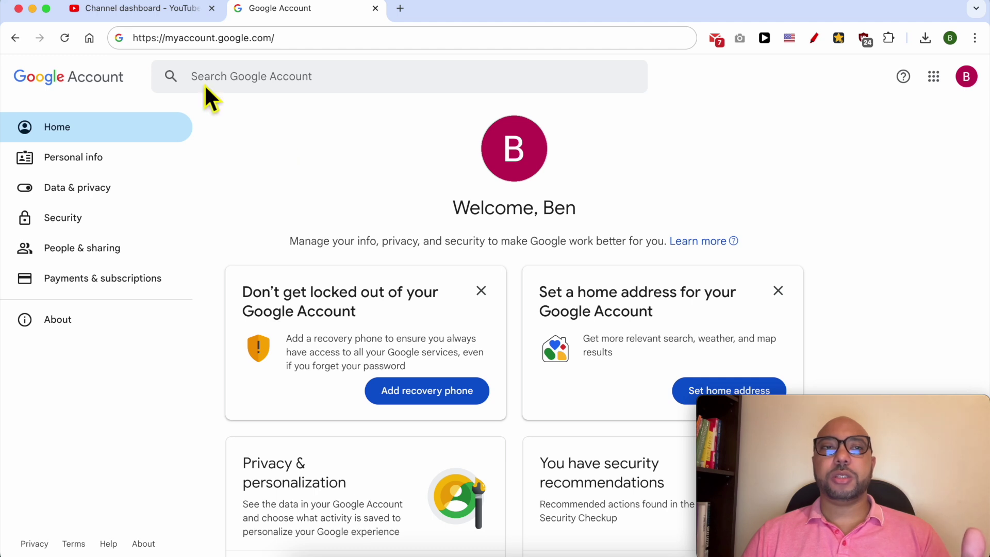
pyautogui.click(137, 21)
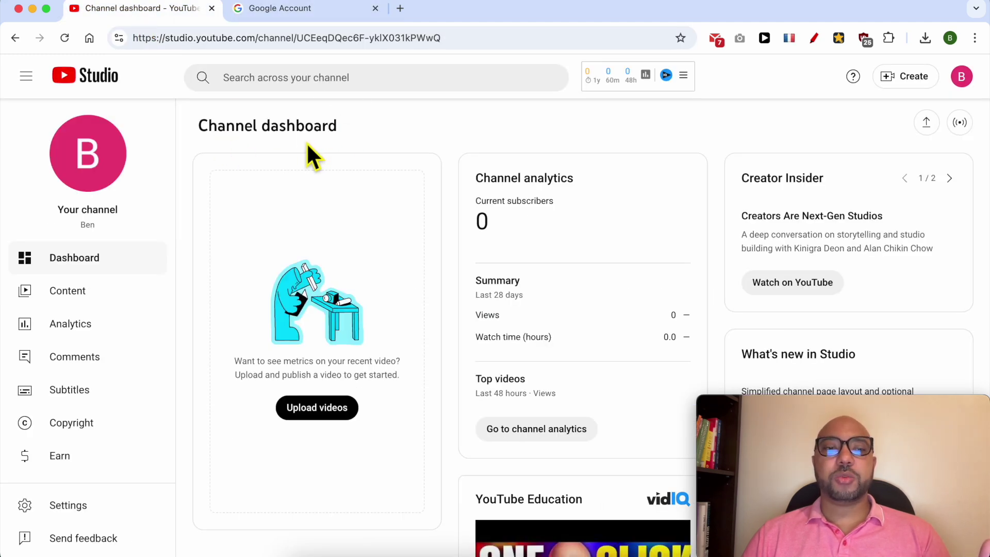
# Open YouTube Studio's Settings > Channel > Advanced settings and scroll to the Other settings heading
pyautogui.click(82, 508)
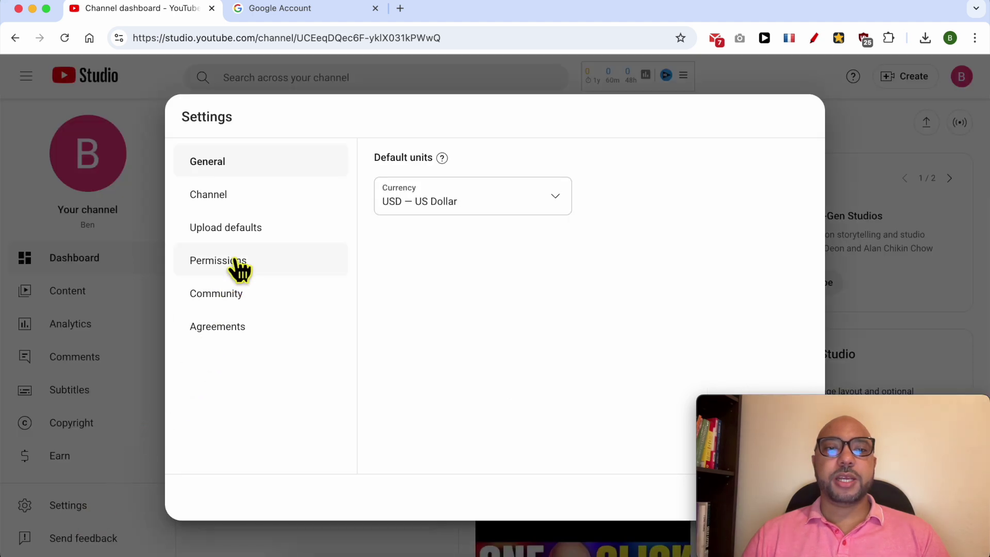
pyautogui.click(261, 211)
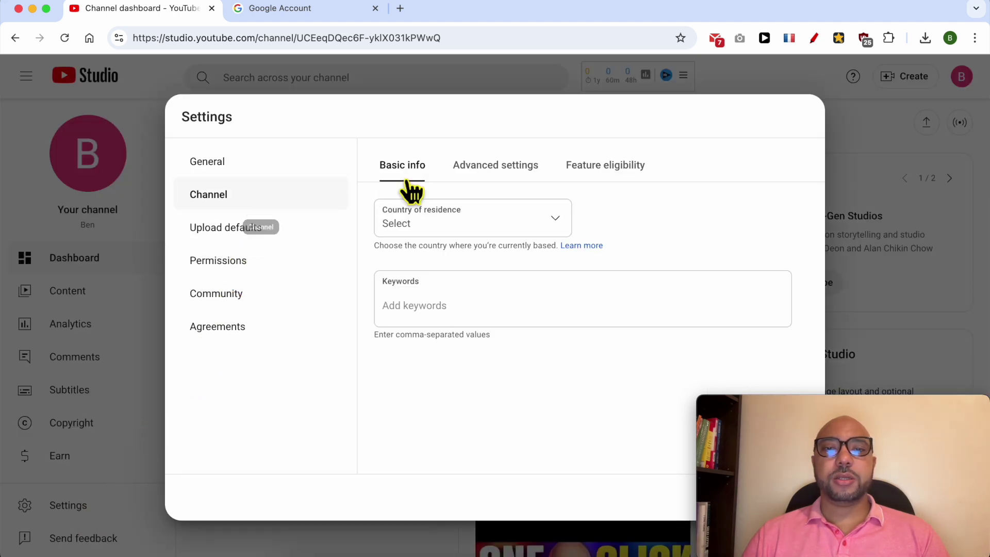
pyautogui.click(490, 178)
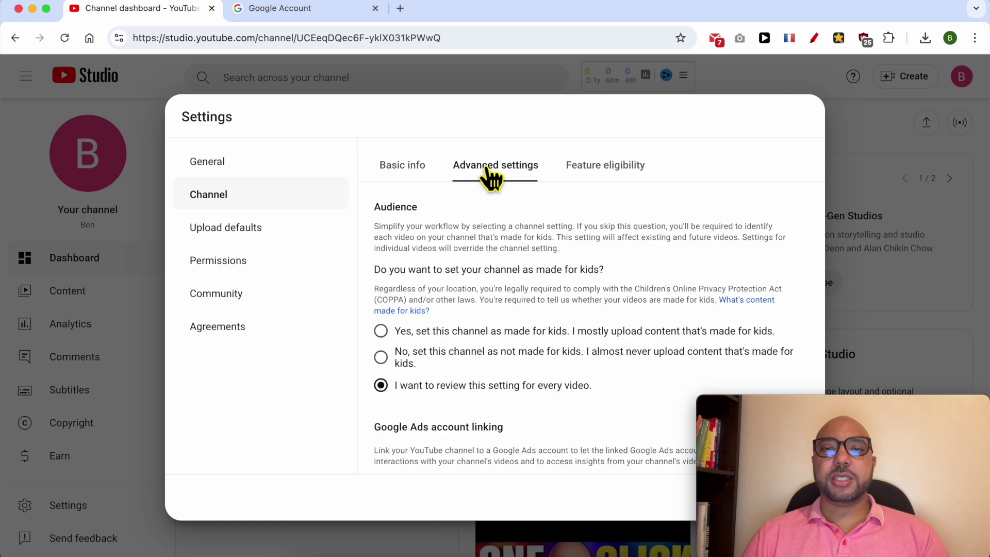
pyautogui.scroll(-10, 504, 250)
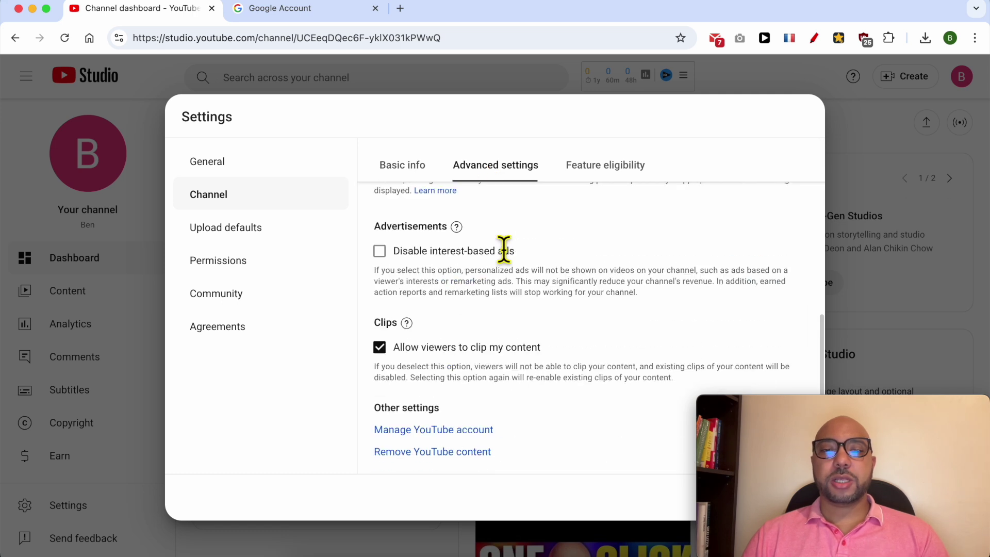
pyautogui.tripleClick(396, 416)
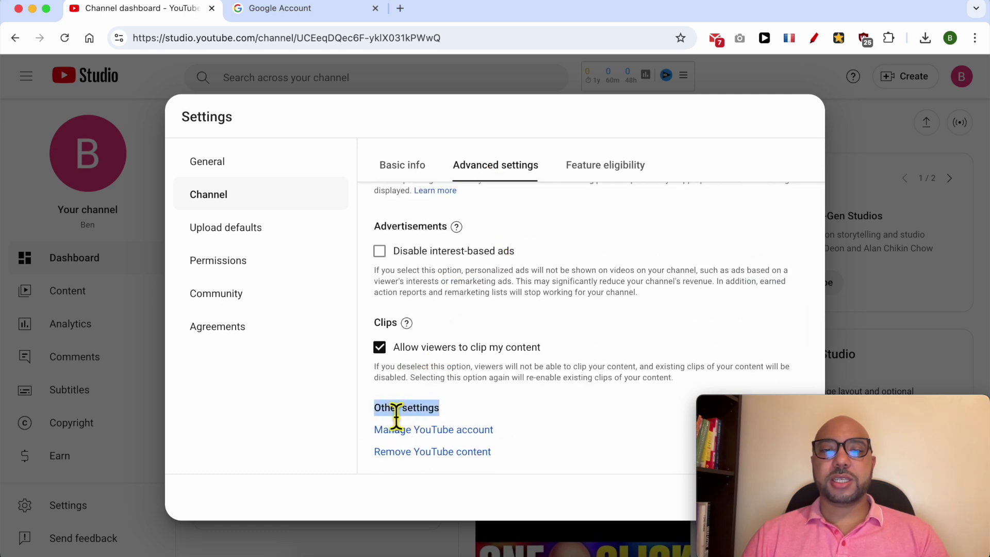
# From Manage YouTube account, follow the Your account link to the Google Account settings
pyautogui.click(424, 436)
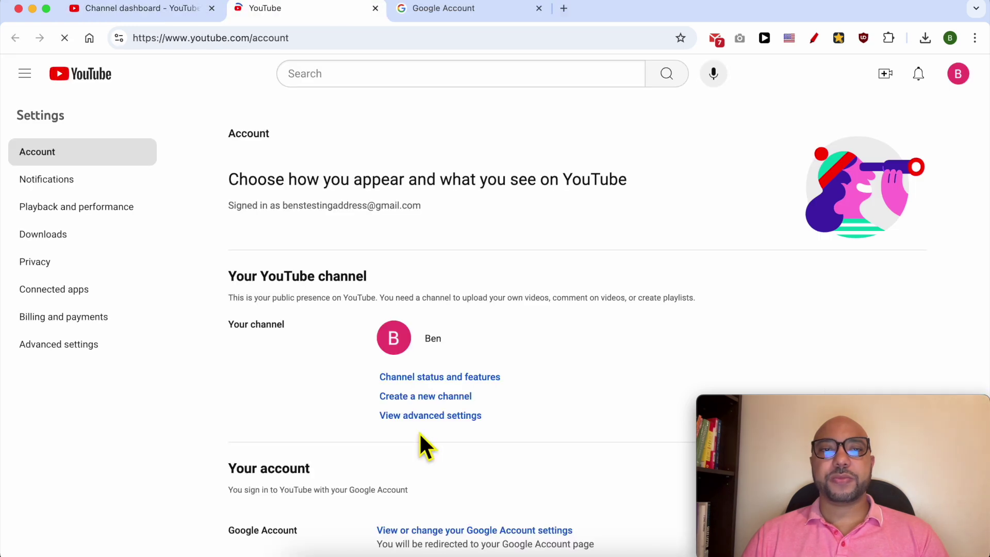
pyautogui.scroll(-3, 392, 143)
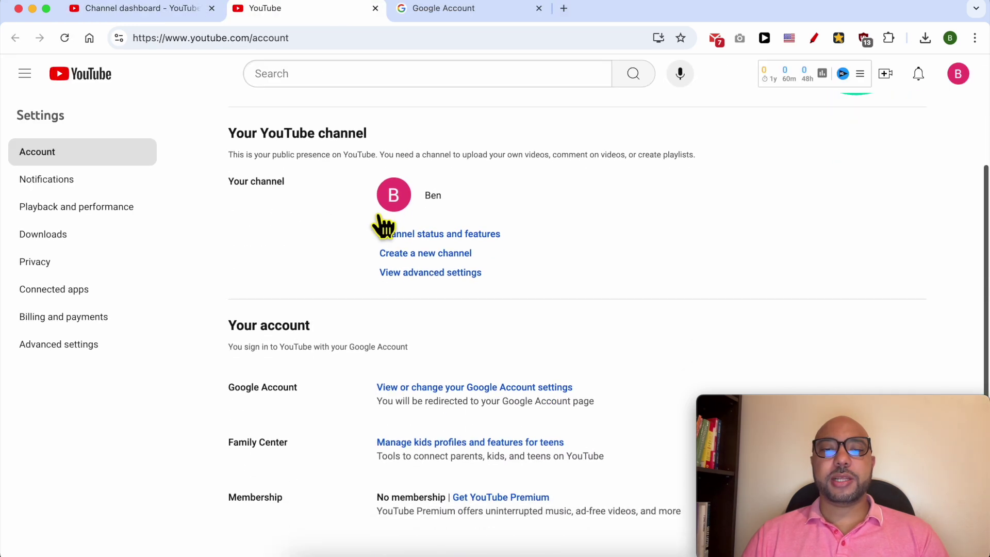
pyautogui.doubleClick(272, 404)
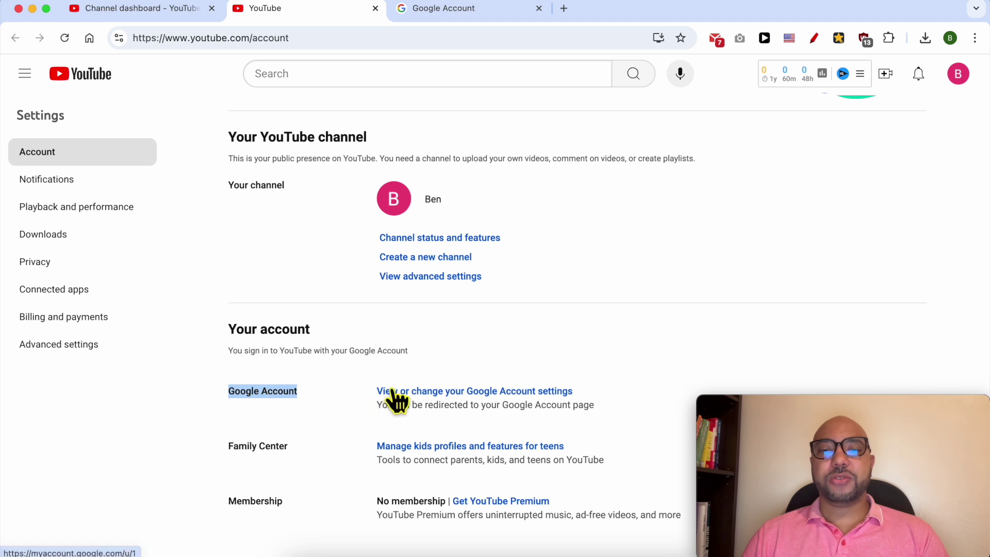
pyautogui.click(436, 393)
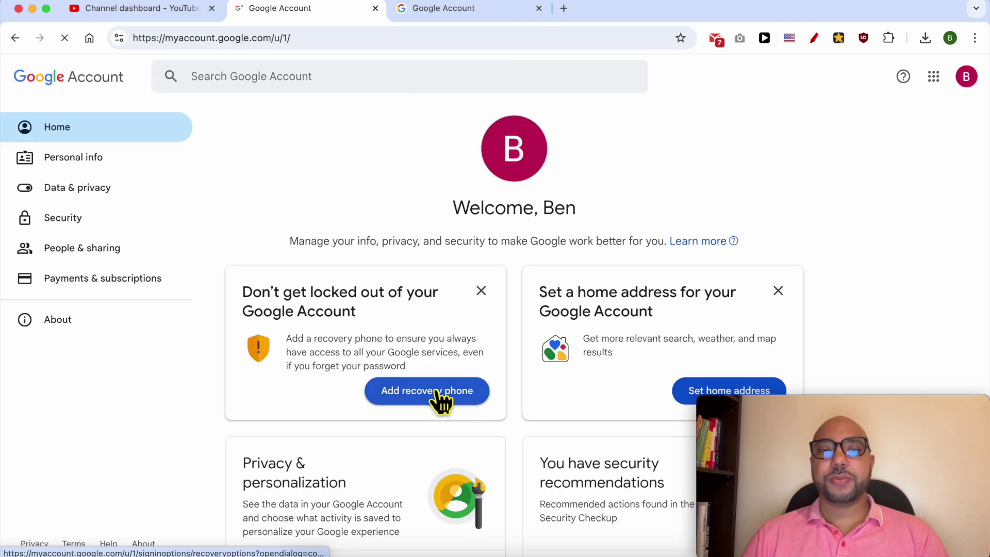
# Open Security, find How you sign in to Google, and open the 2-Step Verification row
pyautogui.click(463, 15)
pyautogui.click(305, 12)
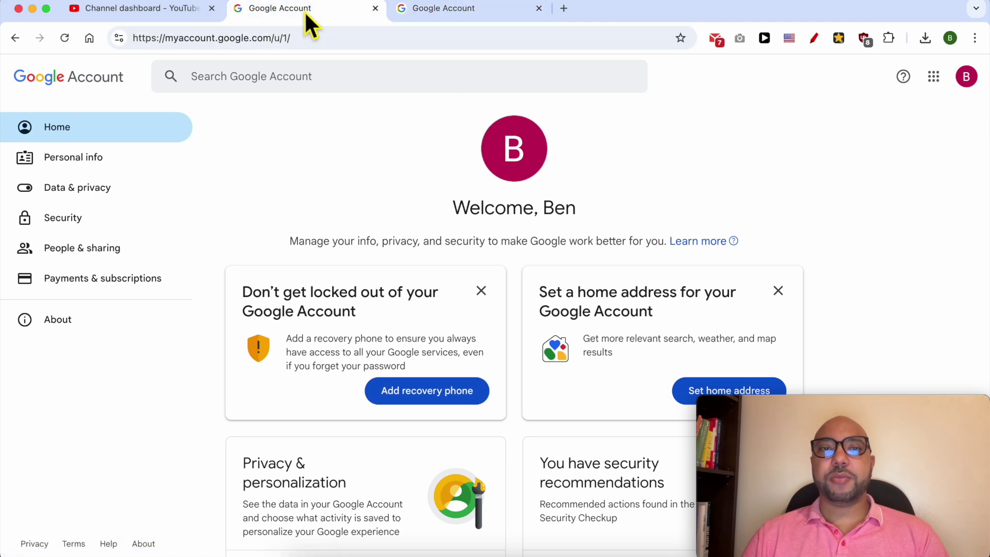
pyautogui.click(76, 220)
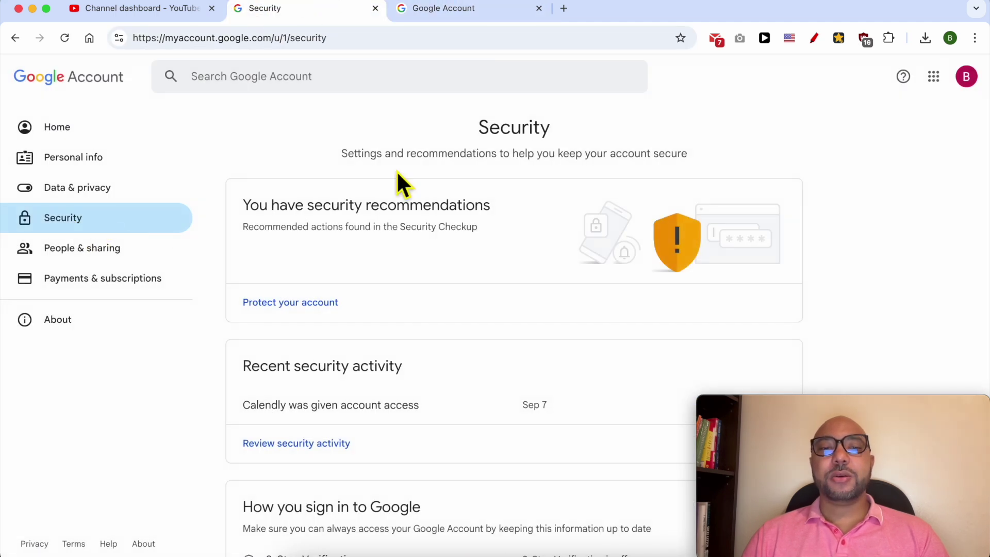
pyautogui.scroll(-5, 354, 289)
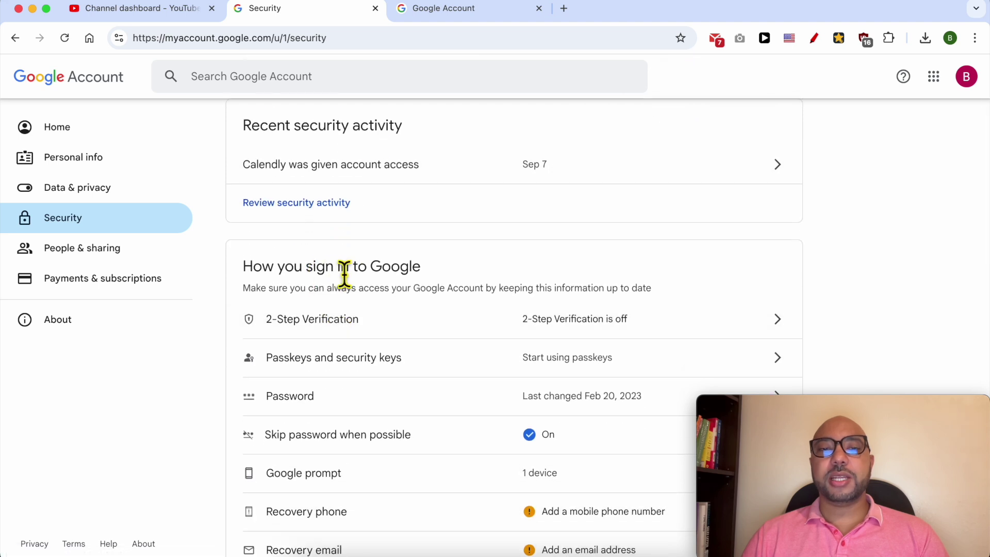
pyautogui.tripleClick(352, 273)
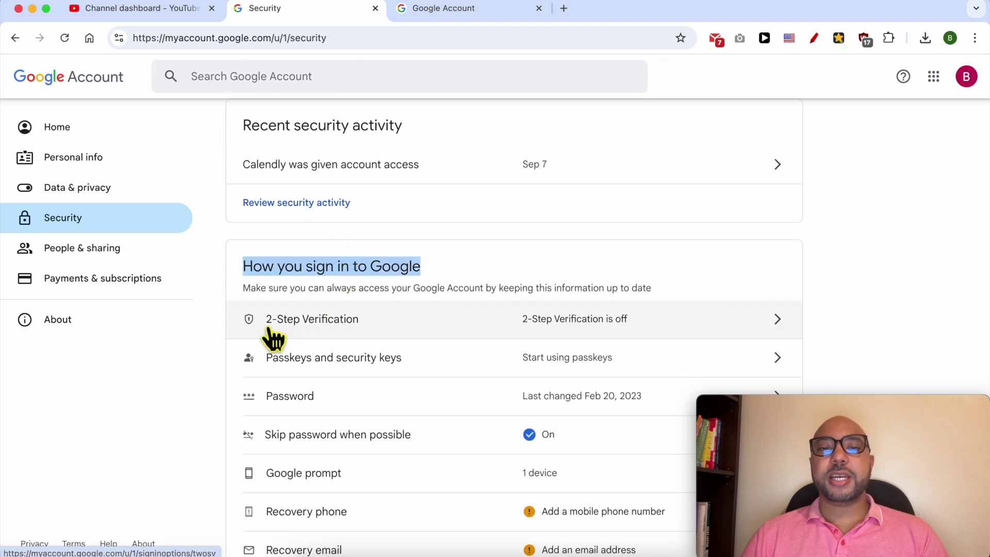
pyautogui.click(581, 332)
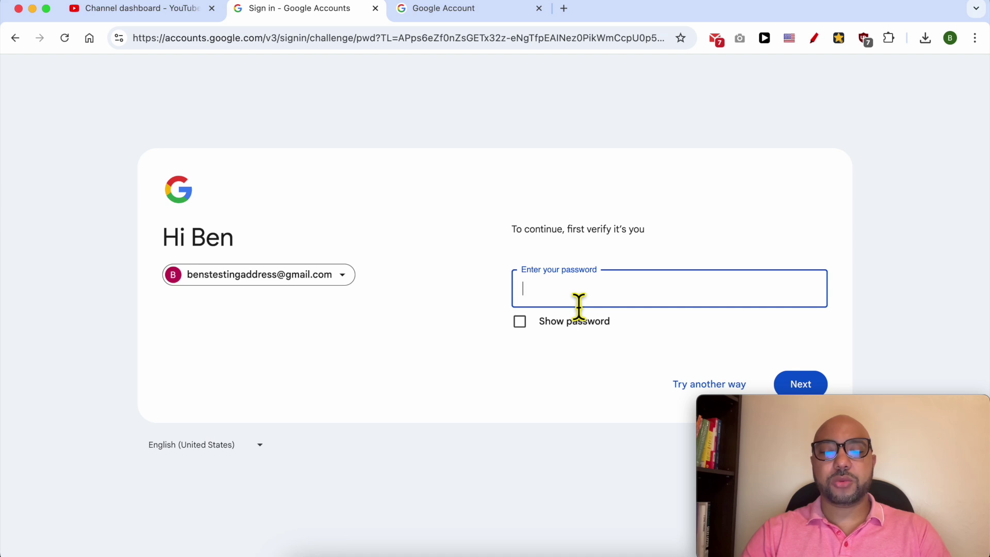
# Paste the account password and submit it to verify identity
pyautogui.press('super+v')
pyautogui.press('Return')
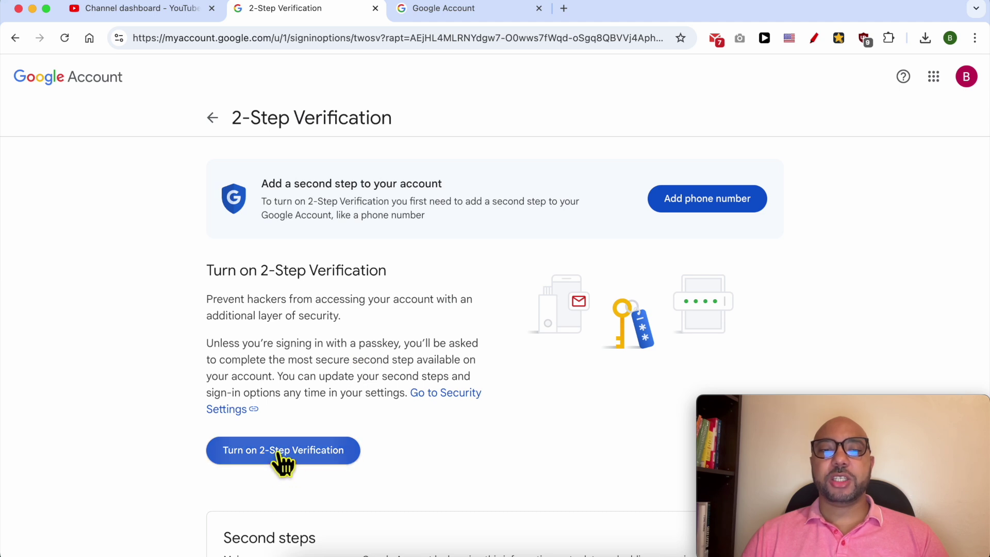
# Start turning on 2-Step Verification and browse the phone number's country code list
pyautogui.click(279, 452)
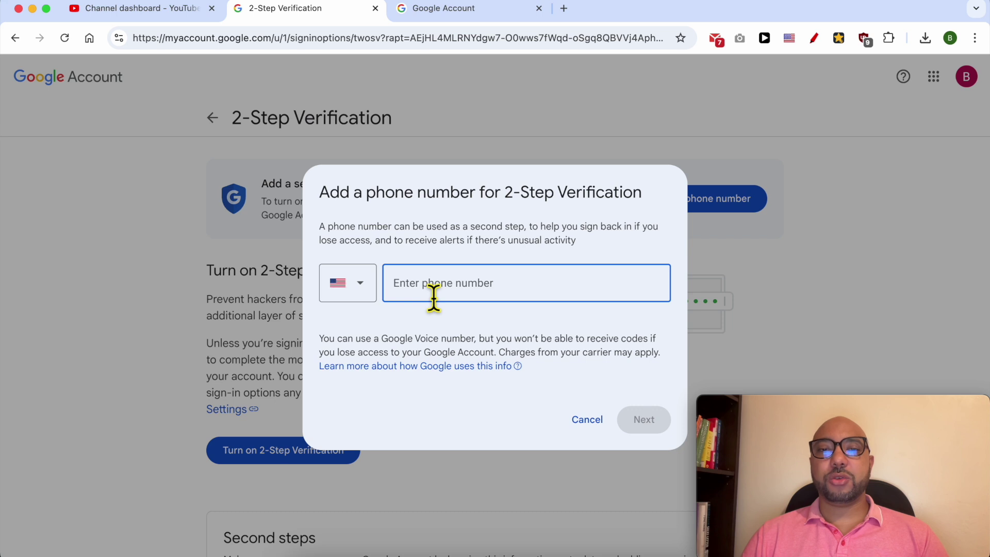
pyautogui.click(359, 292)
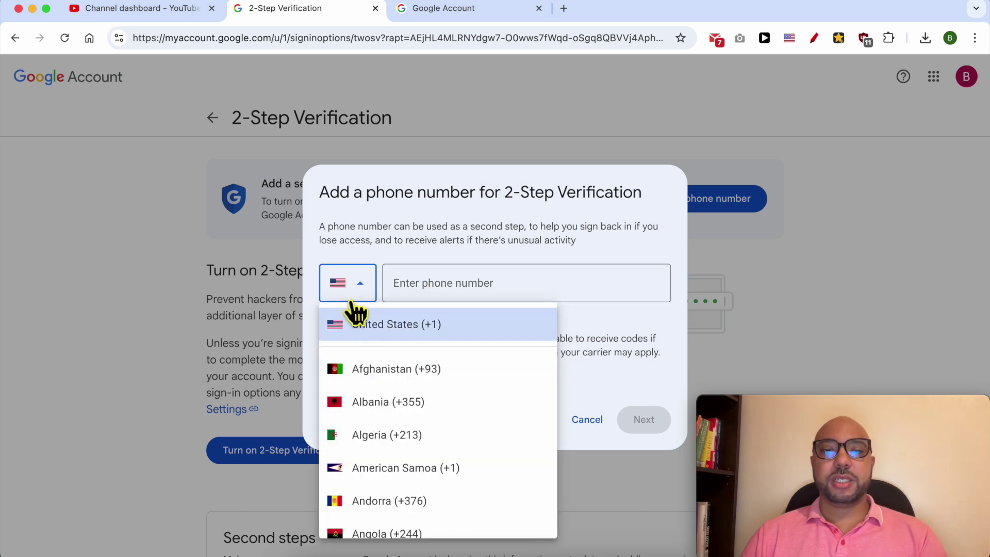
pyautogui.scroll(-10, 377, 475)
pyautogui.scroll(-5, 380, 477)
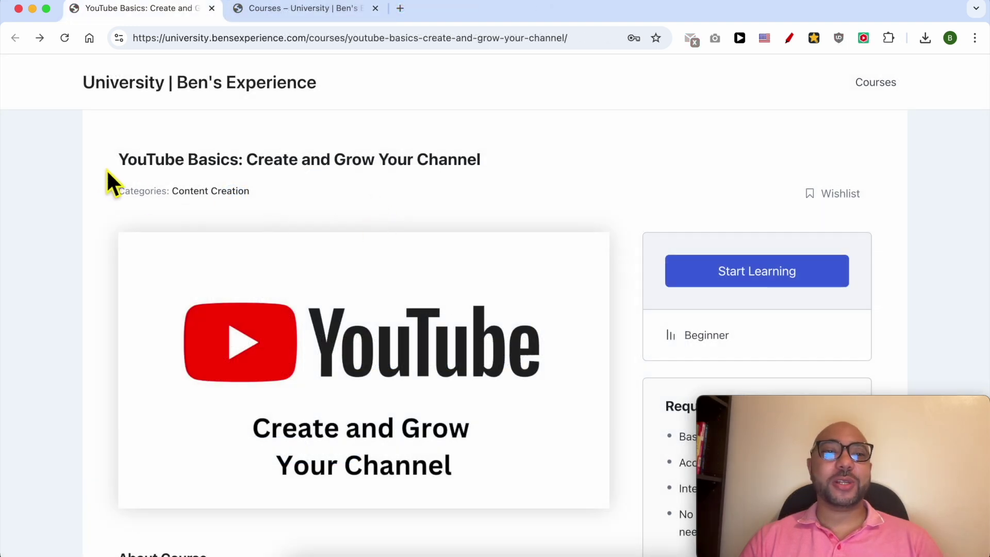
# Highlight the YouTube Basics course title and scroll down to the Course Content list
pyautogui.moveTo(116, 159); pyautogui.dragTo(549, 162)
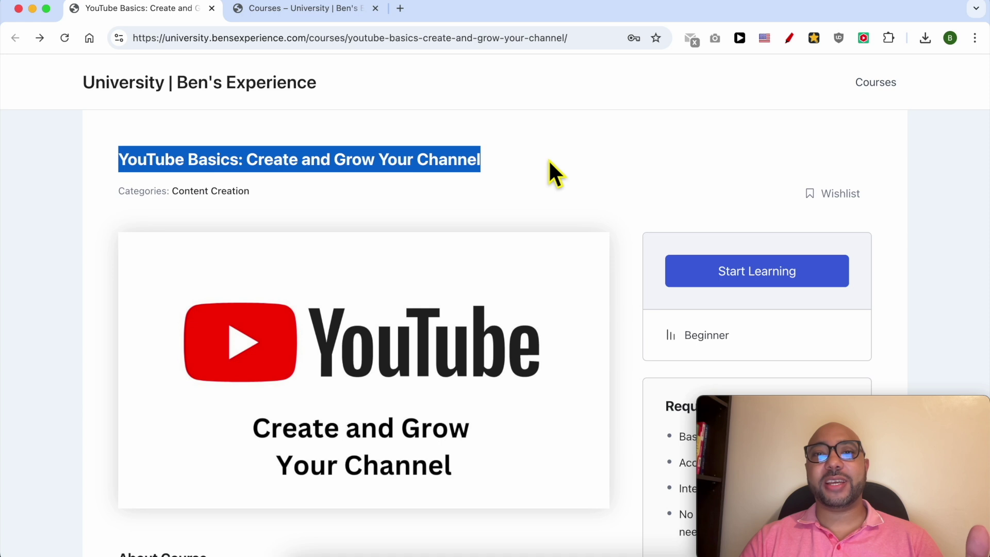
pyautogui.click(549, 162)
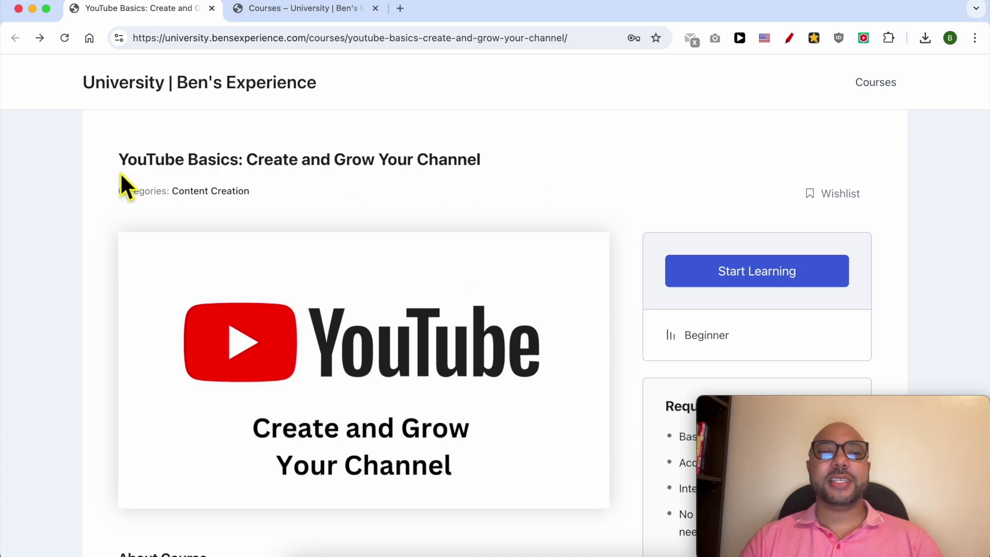
pyautogui.scroll(-10, 123, 180)
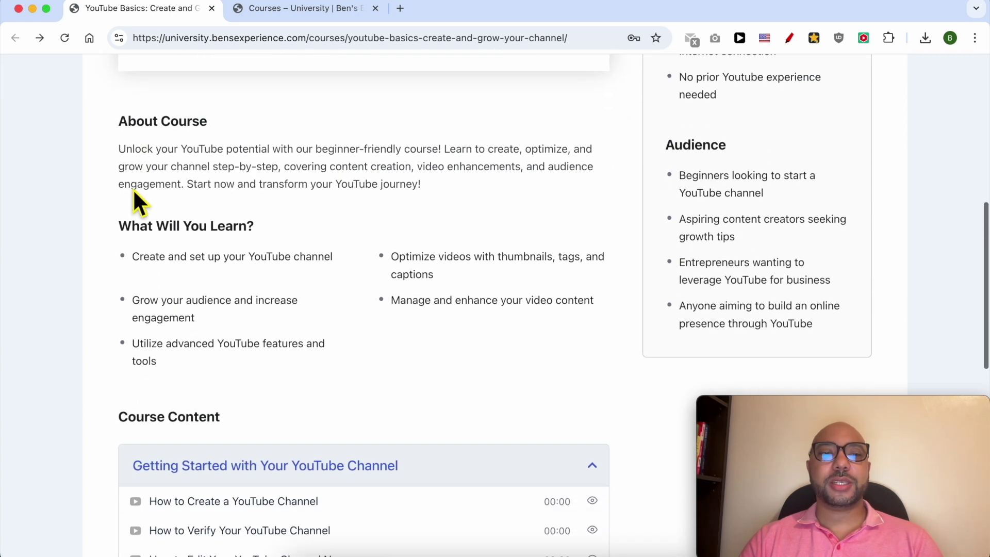
pyautogui.scroll(-8, 133, 190)
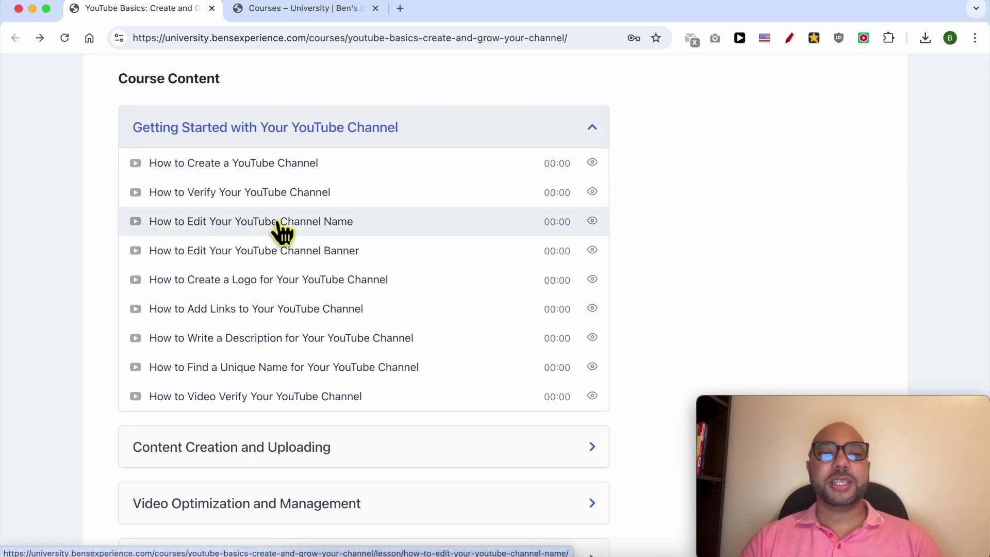
pyautogui.scroll(-3, 382, 261)
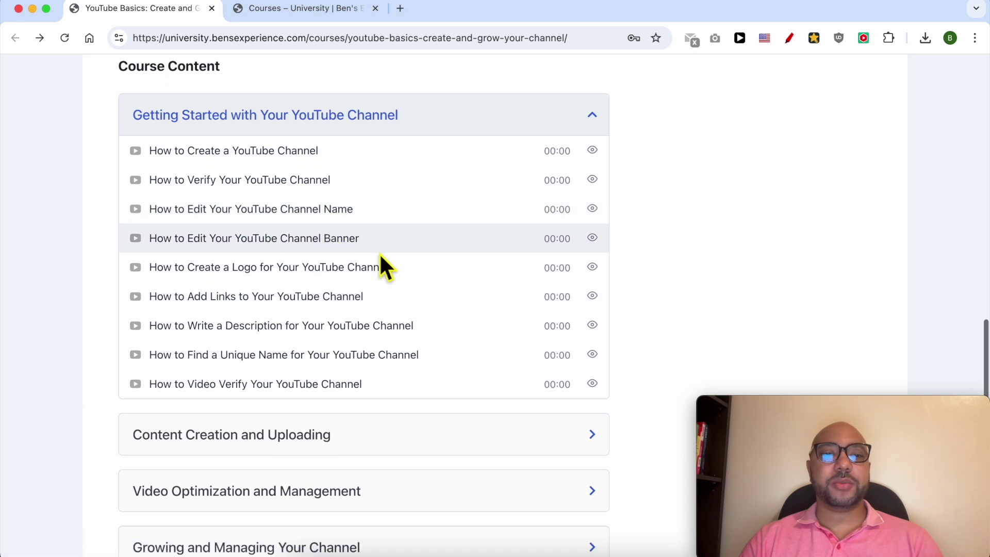
pyautogui.scroll(-3, 302, 257)
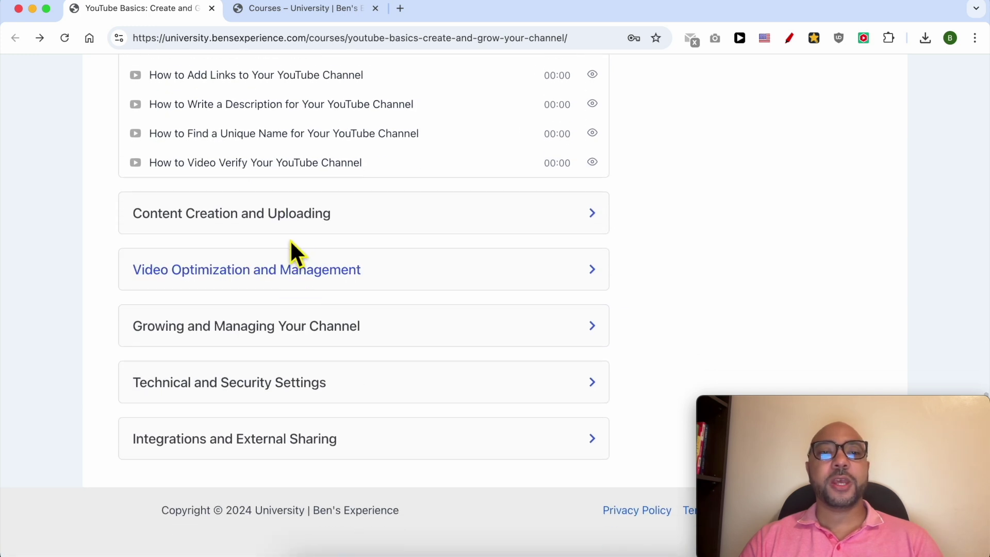
# Expand Content Creation and Uploading, Video Optimization and Management, and Growing and Managing Your Channel
pyautogui.click(279, 229)
pyautogui.scroll(-2, 178, 241)
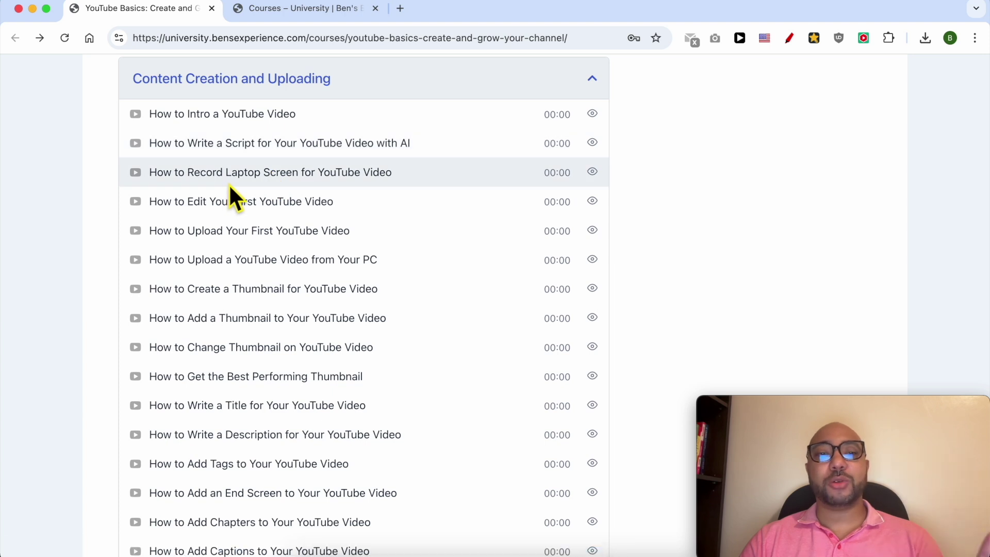
pyautogui.scroll(-5, 227, 184)
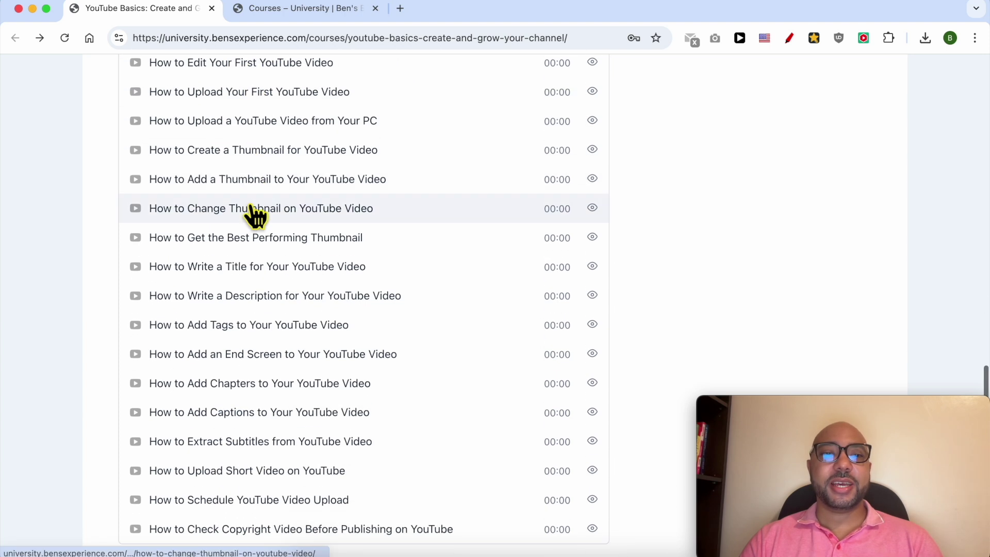
pyautogui.scroll(-3, 279, 289)
pyautogui.click(278, 308)
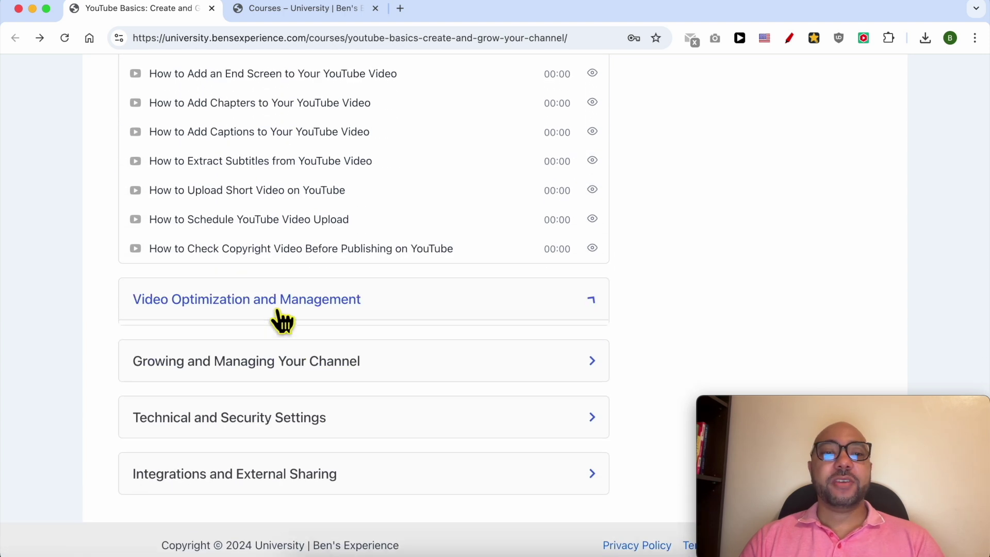
pyautogui.scroll(-3, 281, 319)
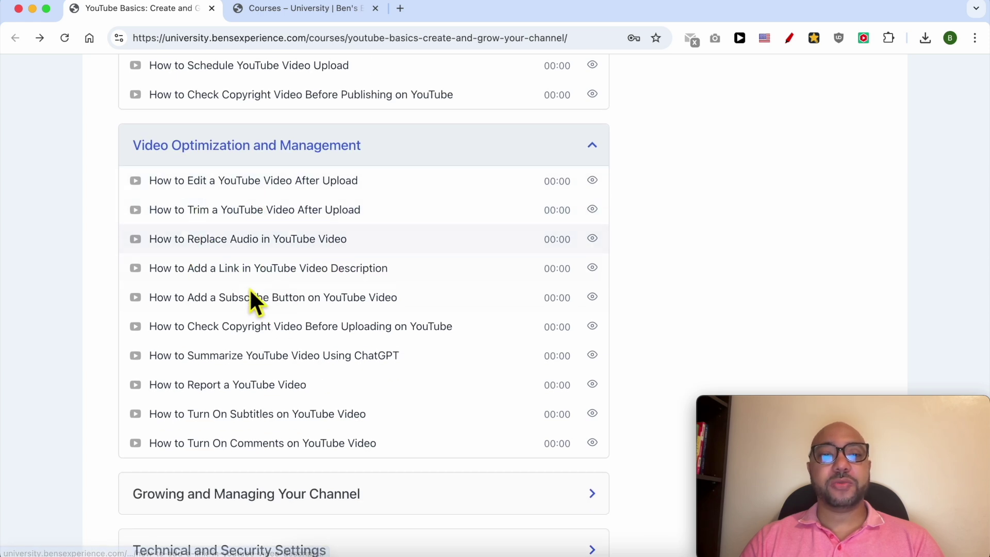
pyautogui.scroll(-1, 248, 289)
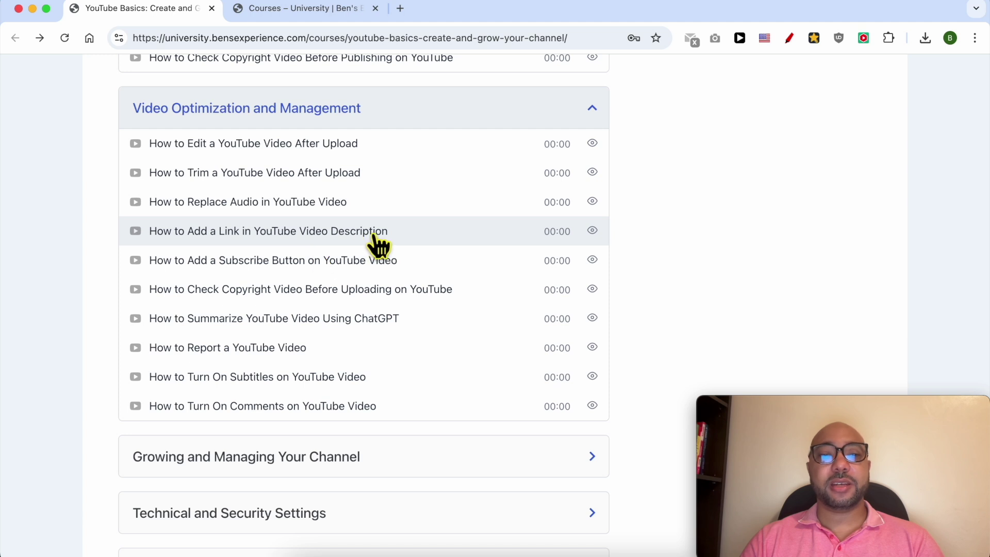
pyautogui.scroll(-1, 194, 256)
pyautogui.scroll(-1, 232, 221)
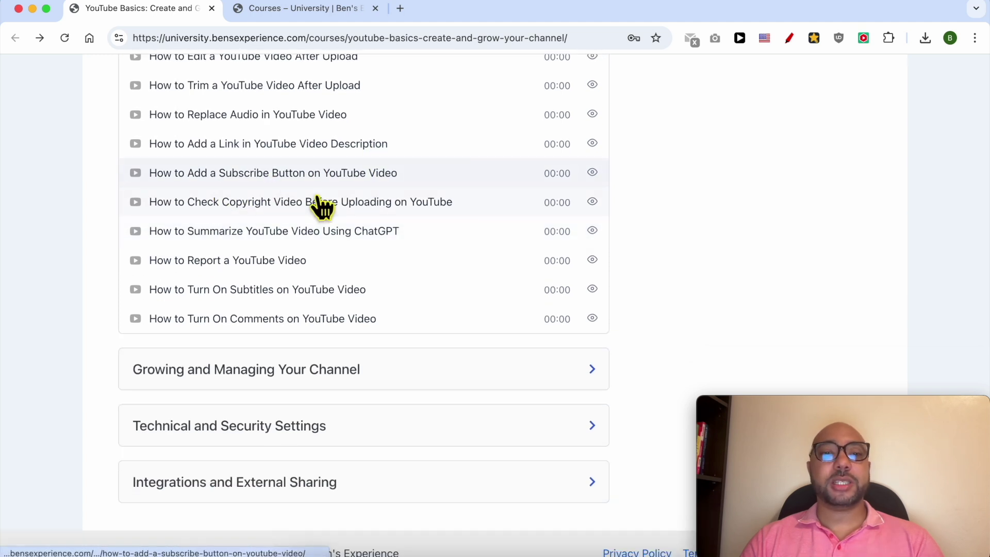
pyautogui.scroll(-1, 335, 209)
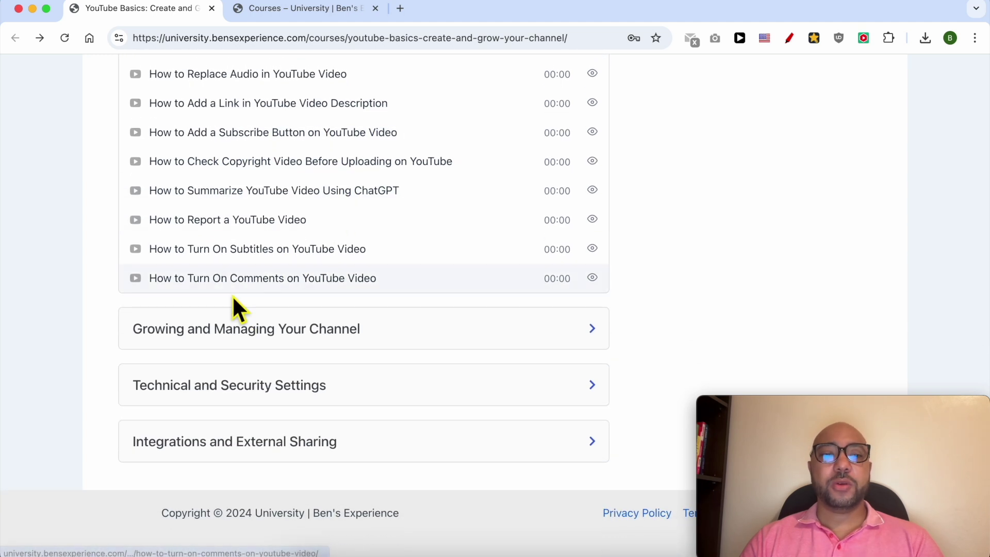
pyautogui.click(236, 330)
# Expand the Technical and Security Settings and Integrations and External Sharing sections
pyautogui.scroll(-2, 237, 338)
pyautogui.scroll(-5, 237, 341)
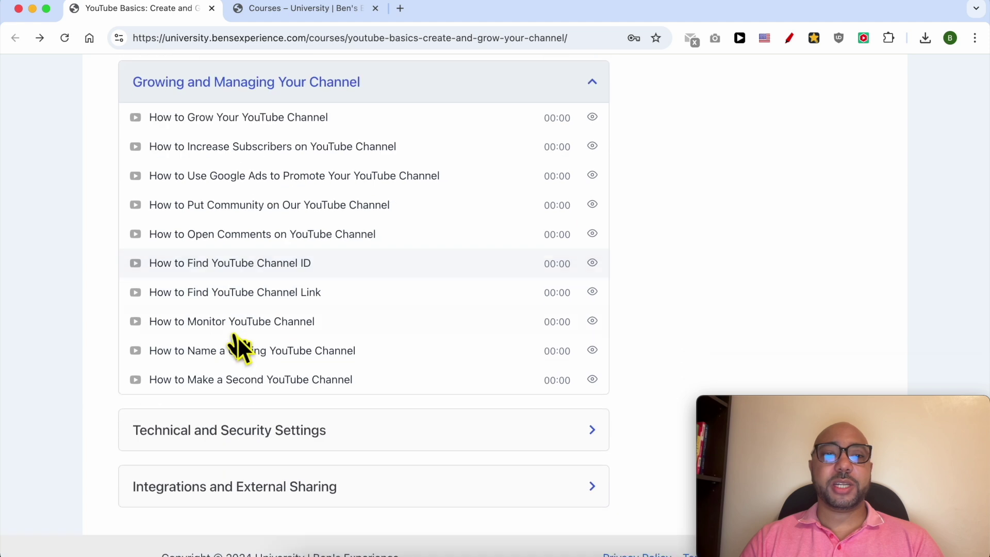
pyautogui.click(231, 397)
pyautogui.scroll(-9, 281, 422)
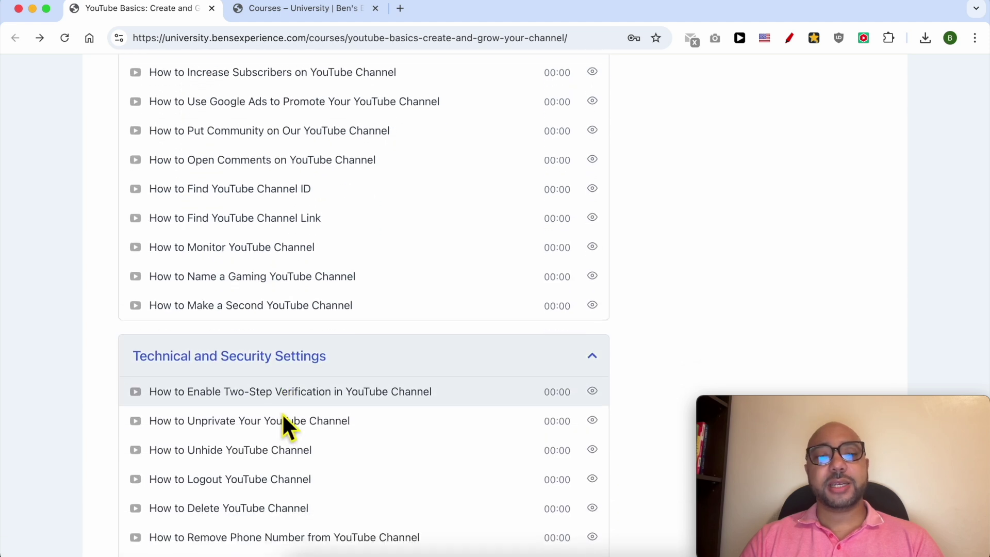
pyautogui.click(224, 449)
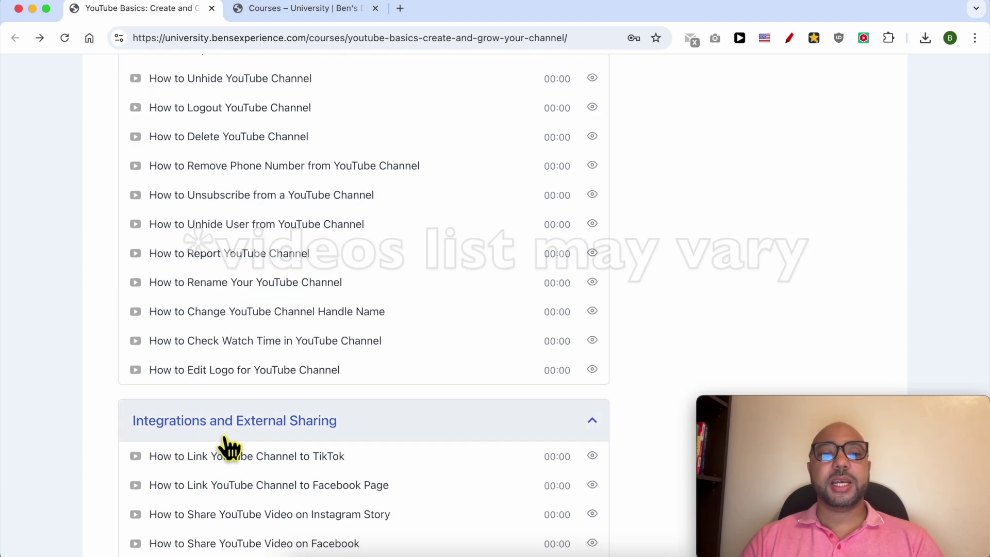
# Scroll through the expanded lessons and move on to the Courses catalogue tab
pyautogui.scroll(-4, 228, 448)
pyautogui.scroll(-2, 227, 448)
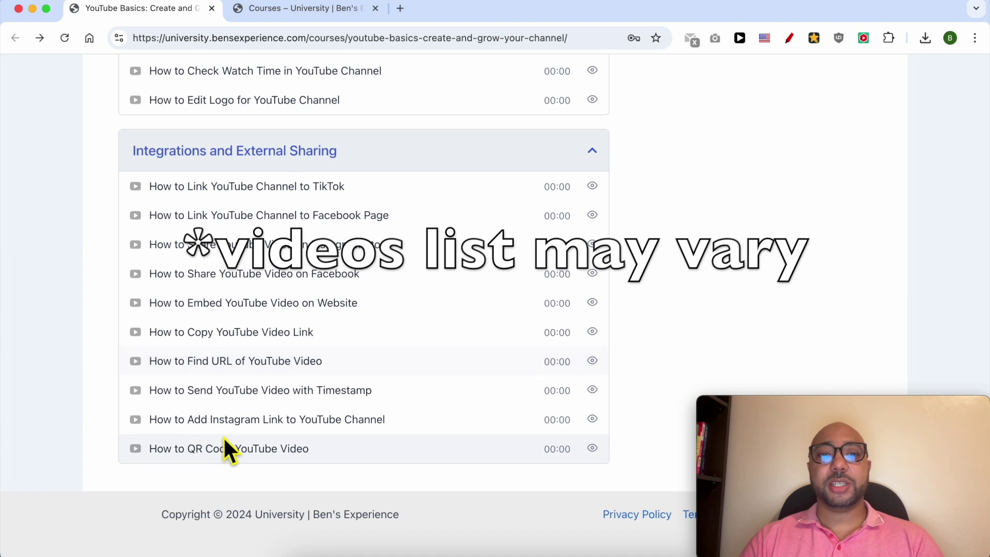
pyautogui.scroll(9, 227, 448)
pyautogui.scroll(-9, 228, 448)
pyautogui.scroll(20, 370, 317)
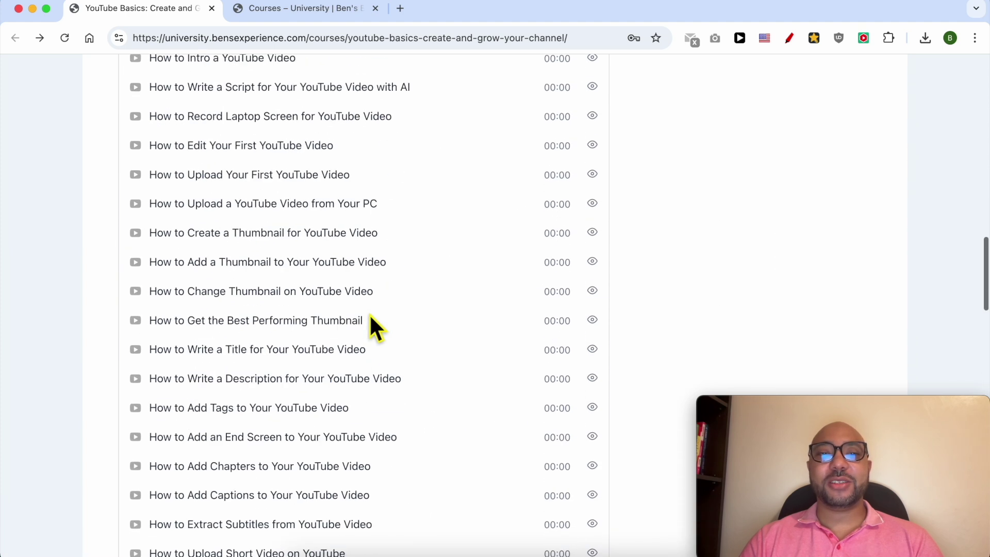
pyautogui.hotkey('ctrl', 'Tab')
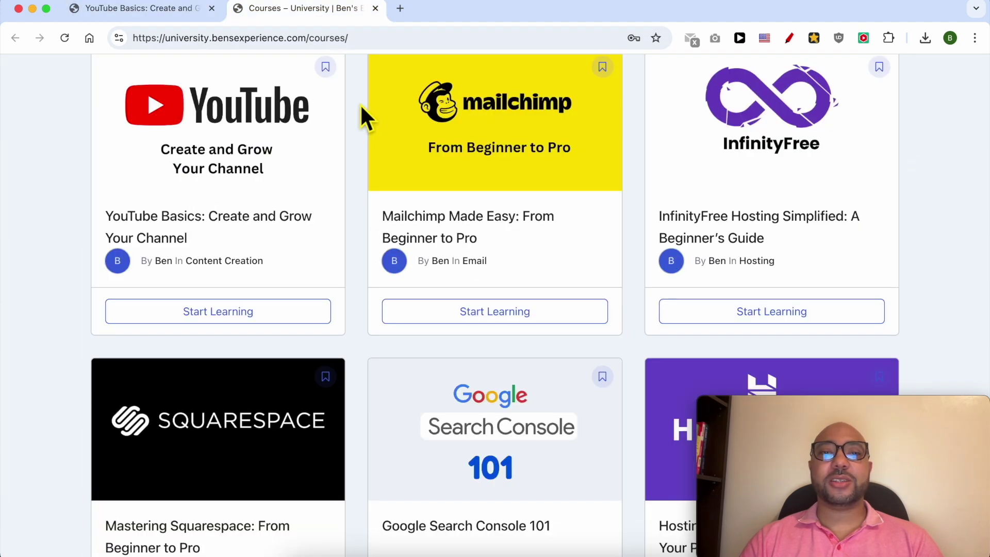
# Select the course site's address, then switch to the 'Secure Your YouTube Account' support video tab
pyautogui.scroll(-5, 367, 145)
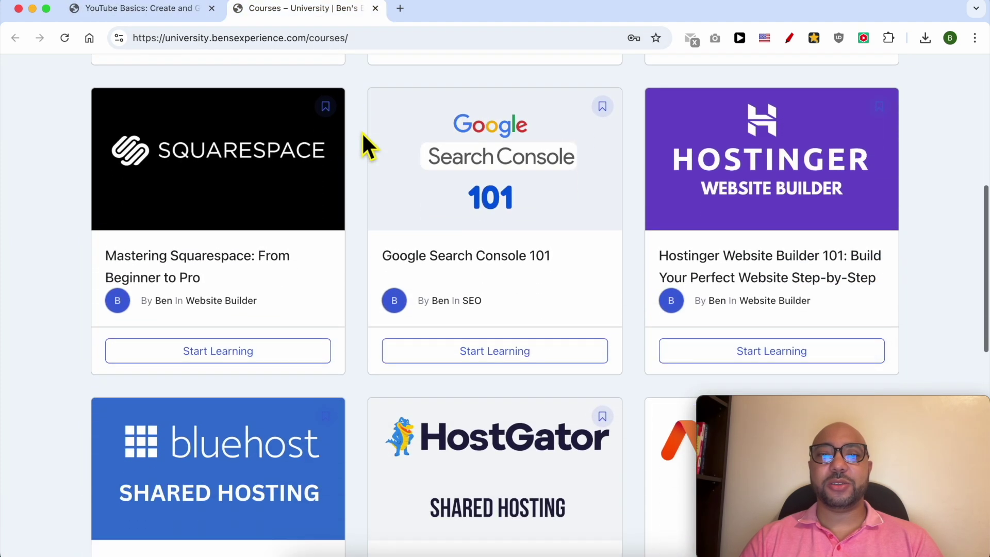
pyautogui.scroll(-6, 363, 134)
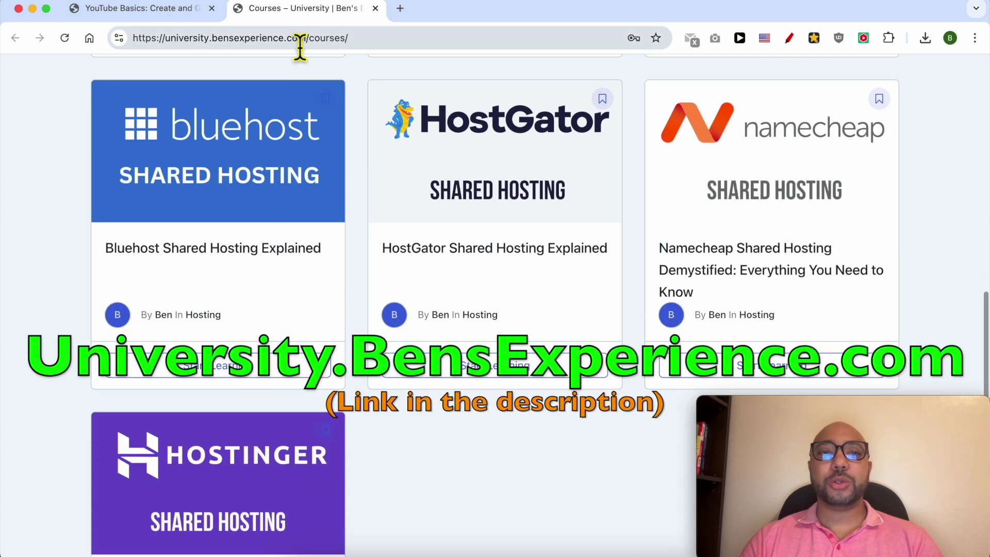
pyautogui.moveTo(311, 47); pyautogui.dragTo(84, 49)
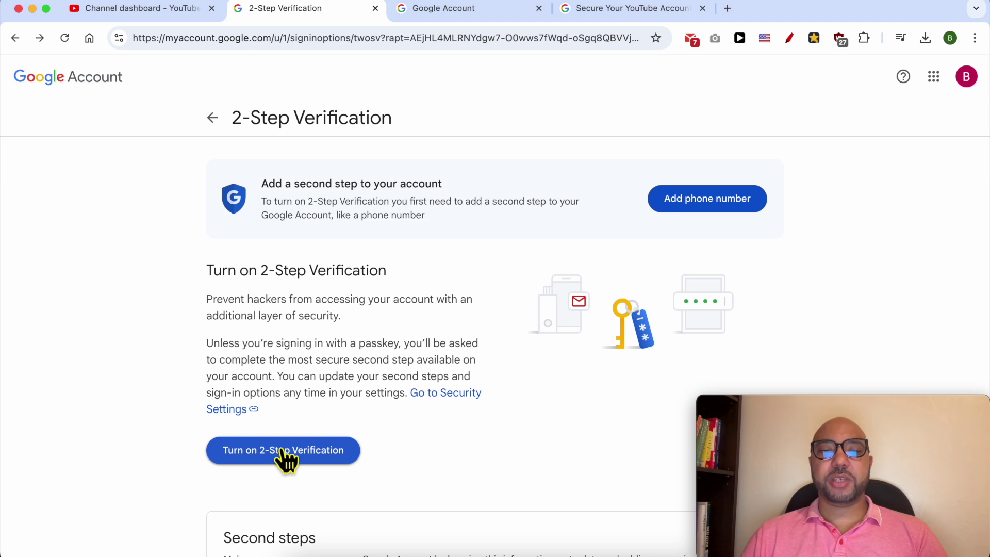
pyautogui.click(577, 9)
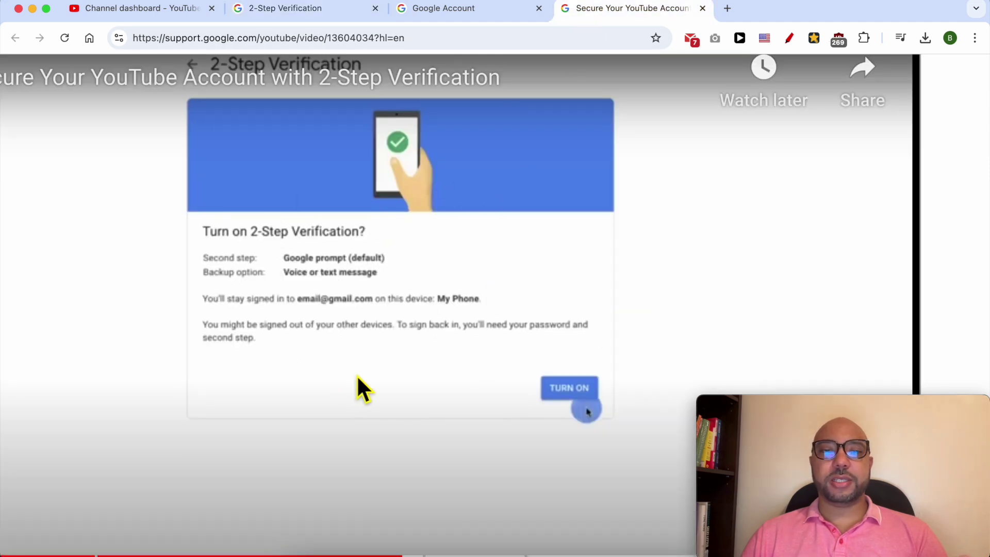
# Resume the 2-Step Verification support video from its turn-on confirmation screen
pyautogui.click(485, 424)
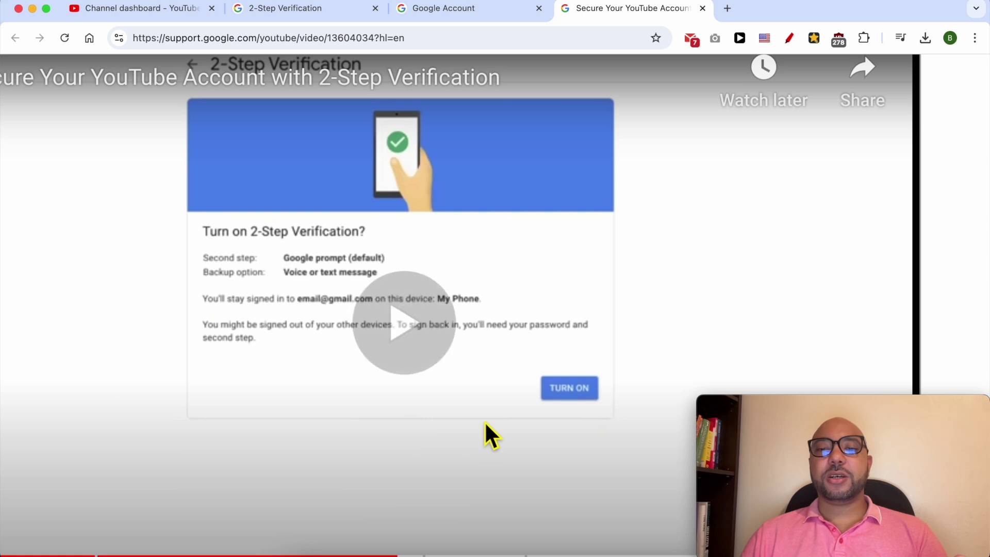